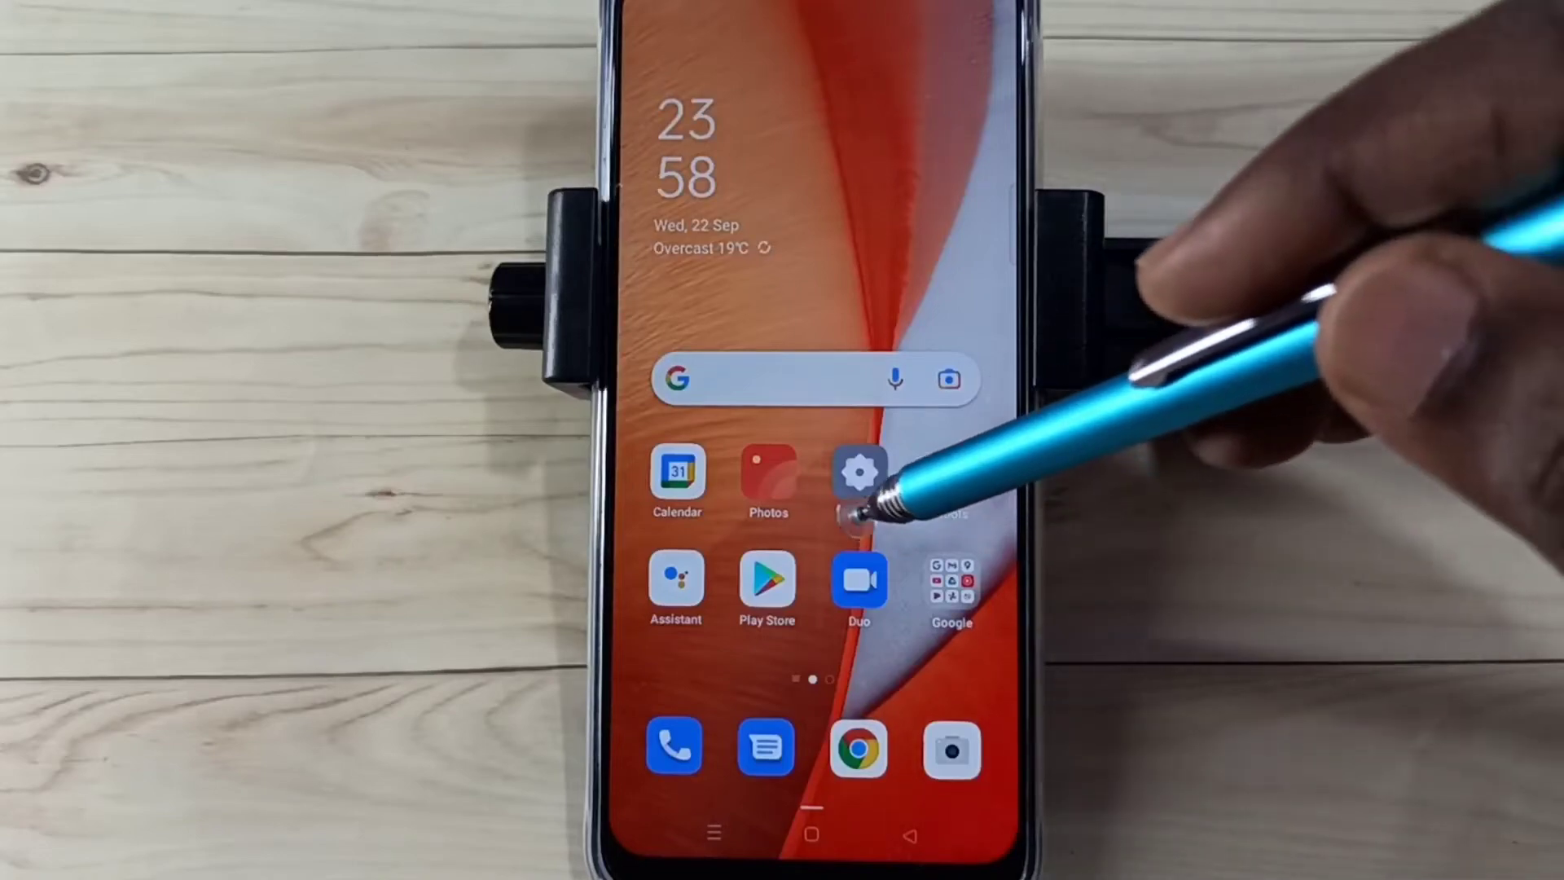
Step: Go into Settings and bring up the About phone page
click(859, 470)
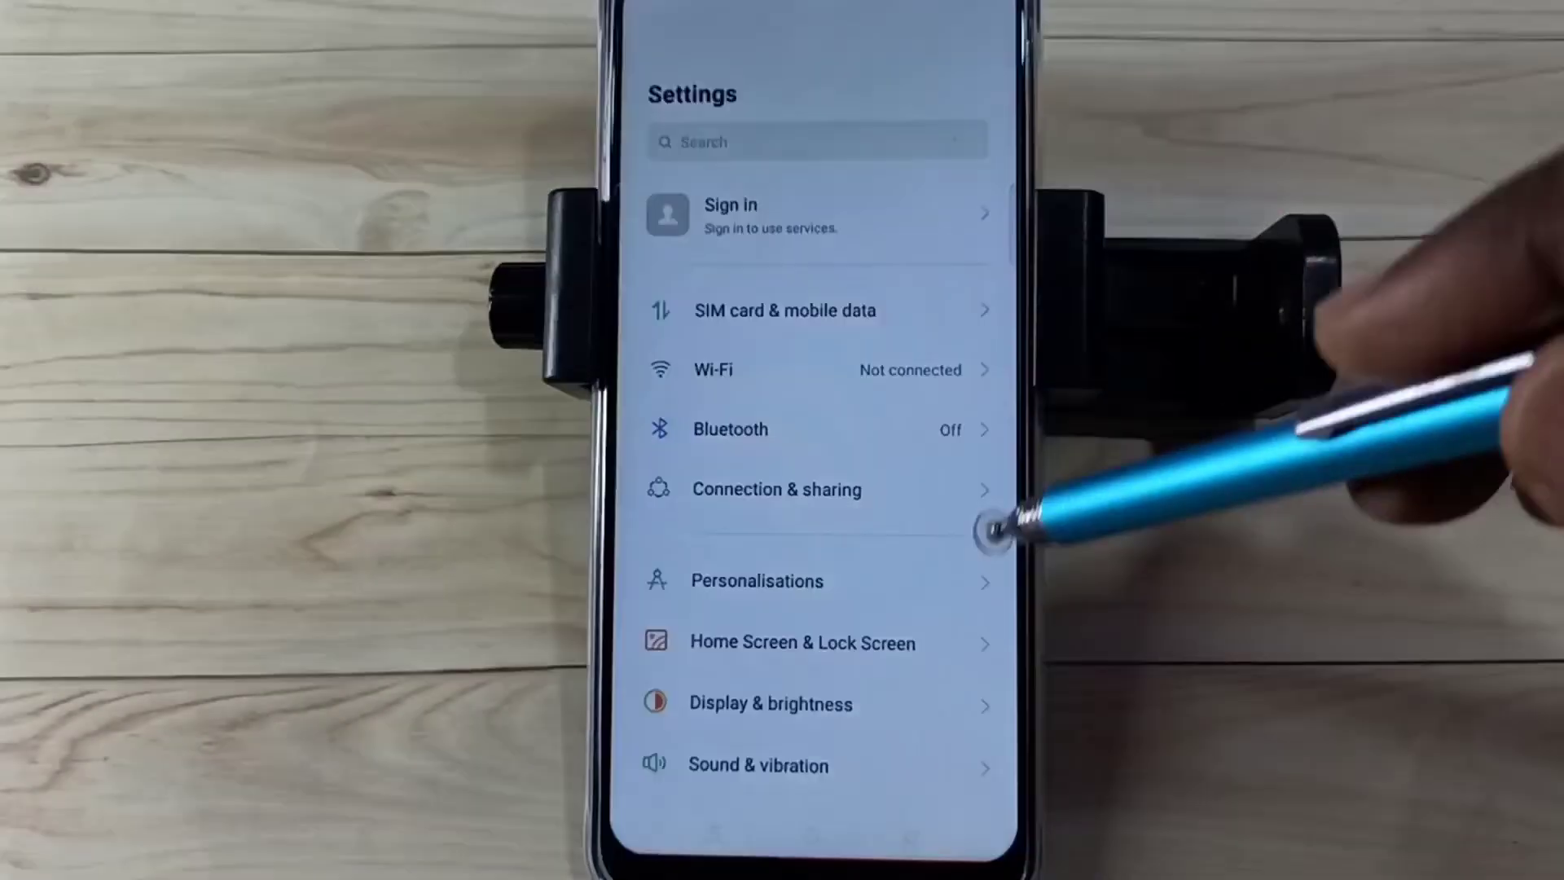
drag(901, 745, 942, 506)
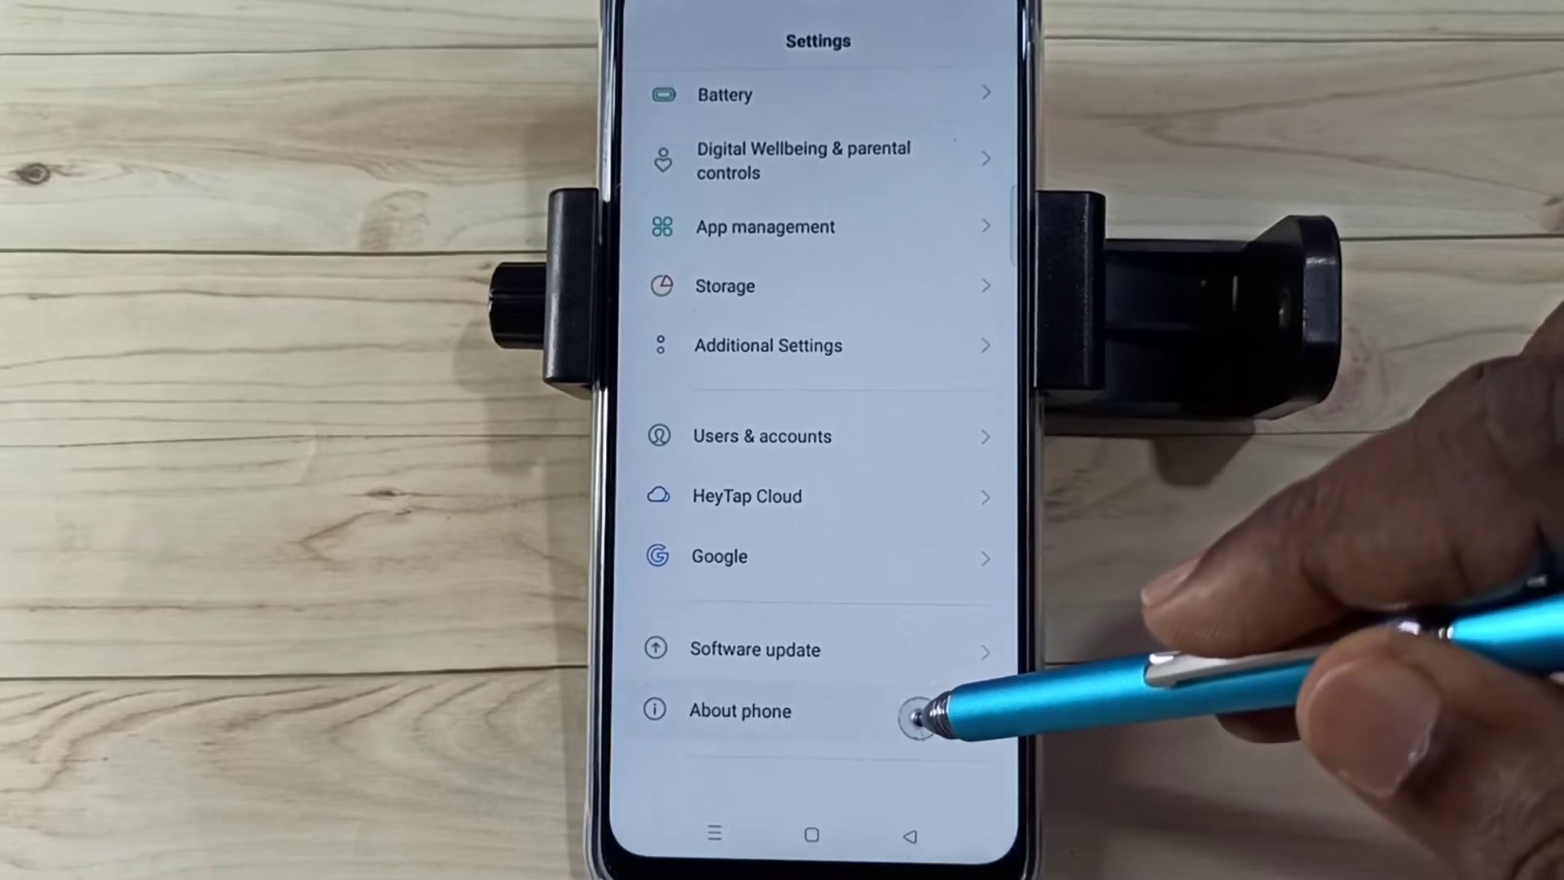
click(919, 715)
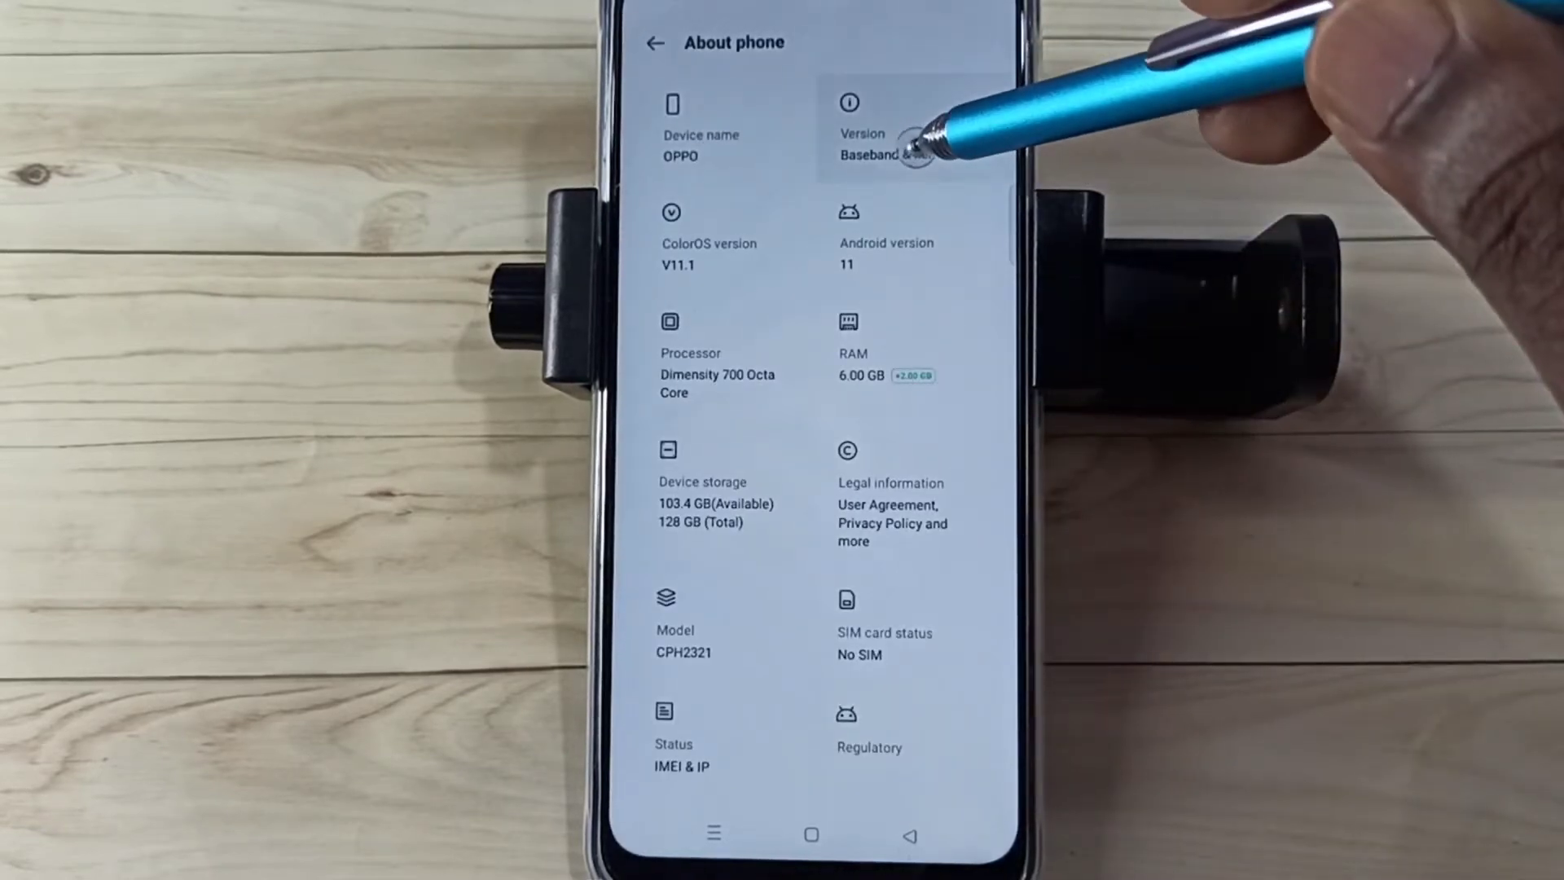
Step: Tap Build number on the Version page until the Developer mode toast appears
click(917, 149)
click(903, 79)
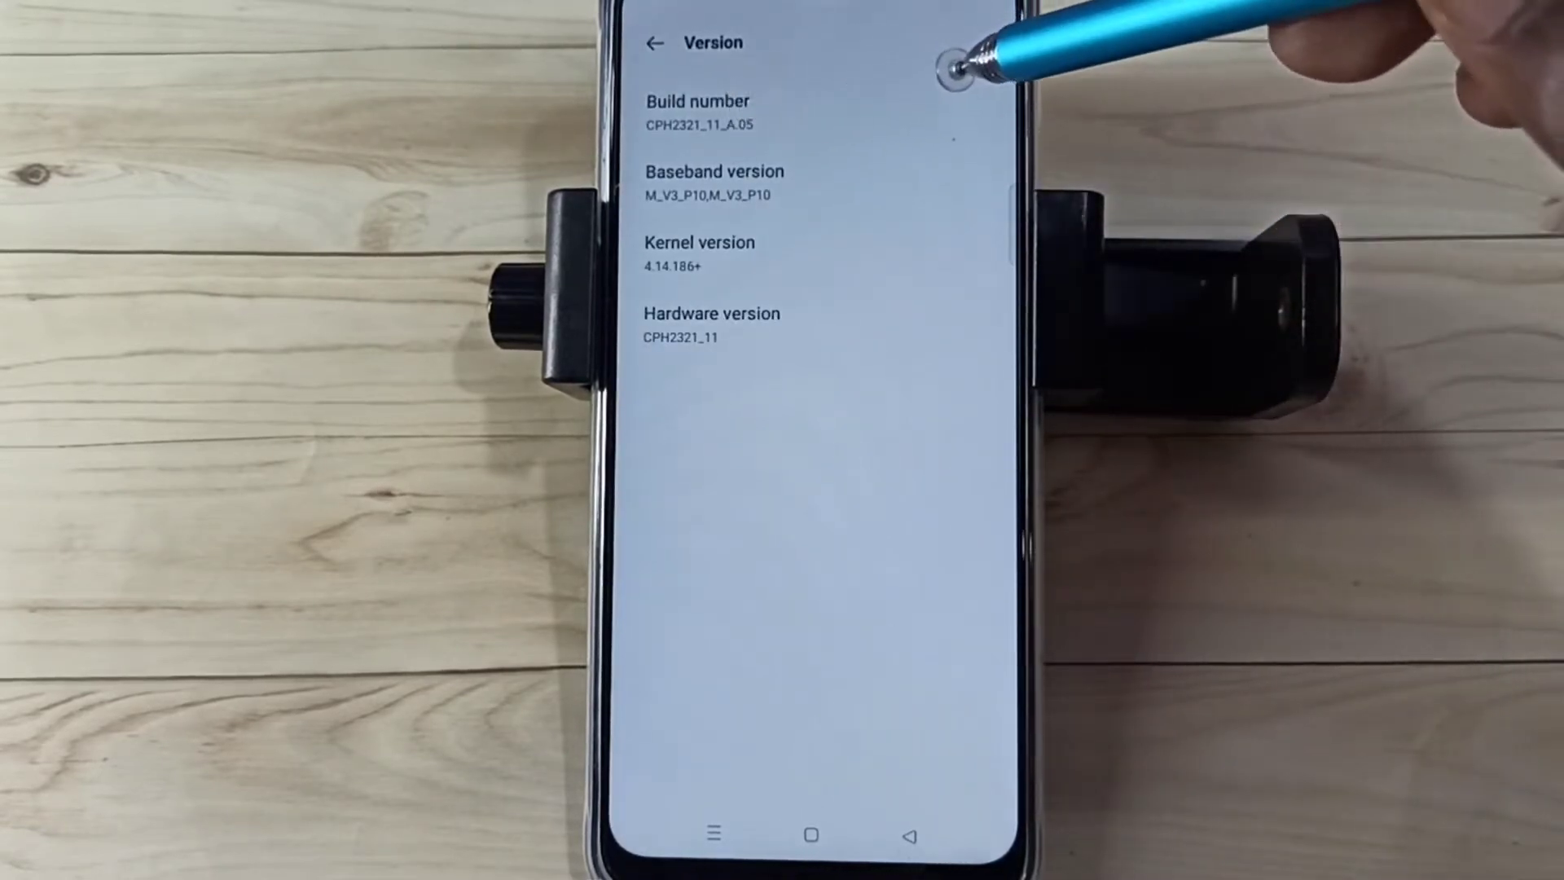
click(974, 55)
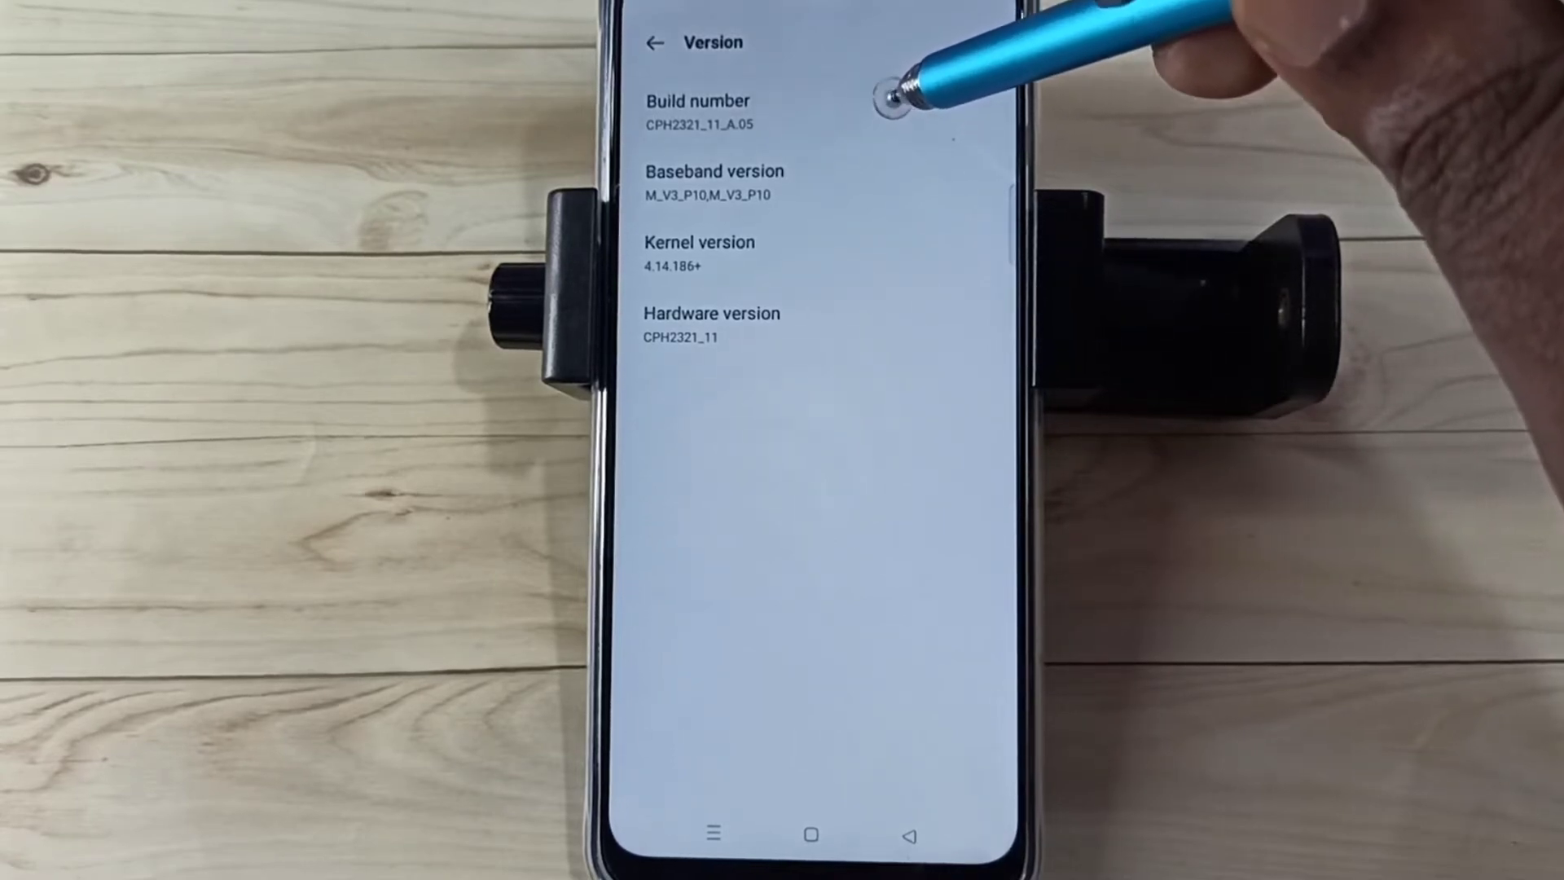
click(905, 89)
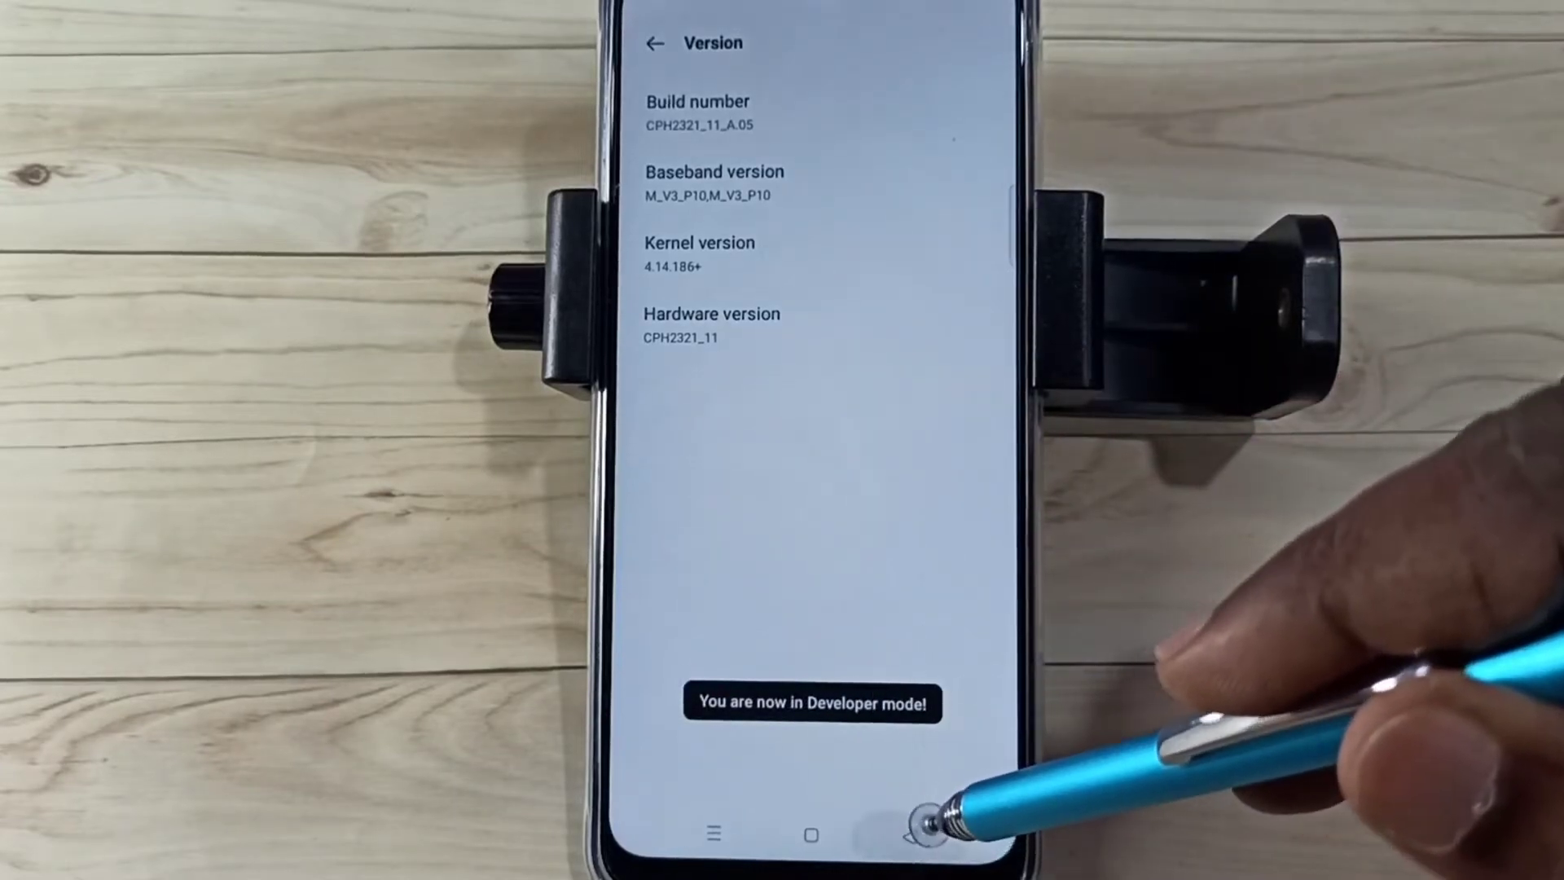
Step: Reach Developer options under Additional Settings and tap the USB debugging toggle
click(926, 825)
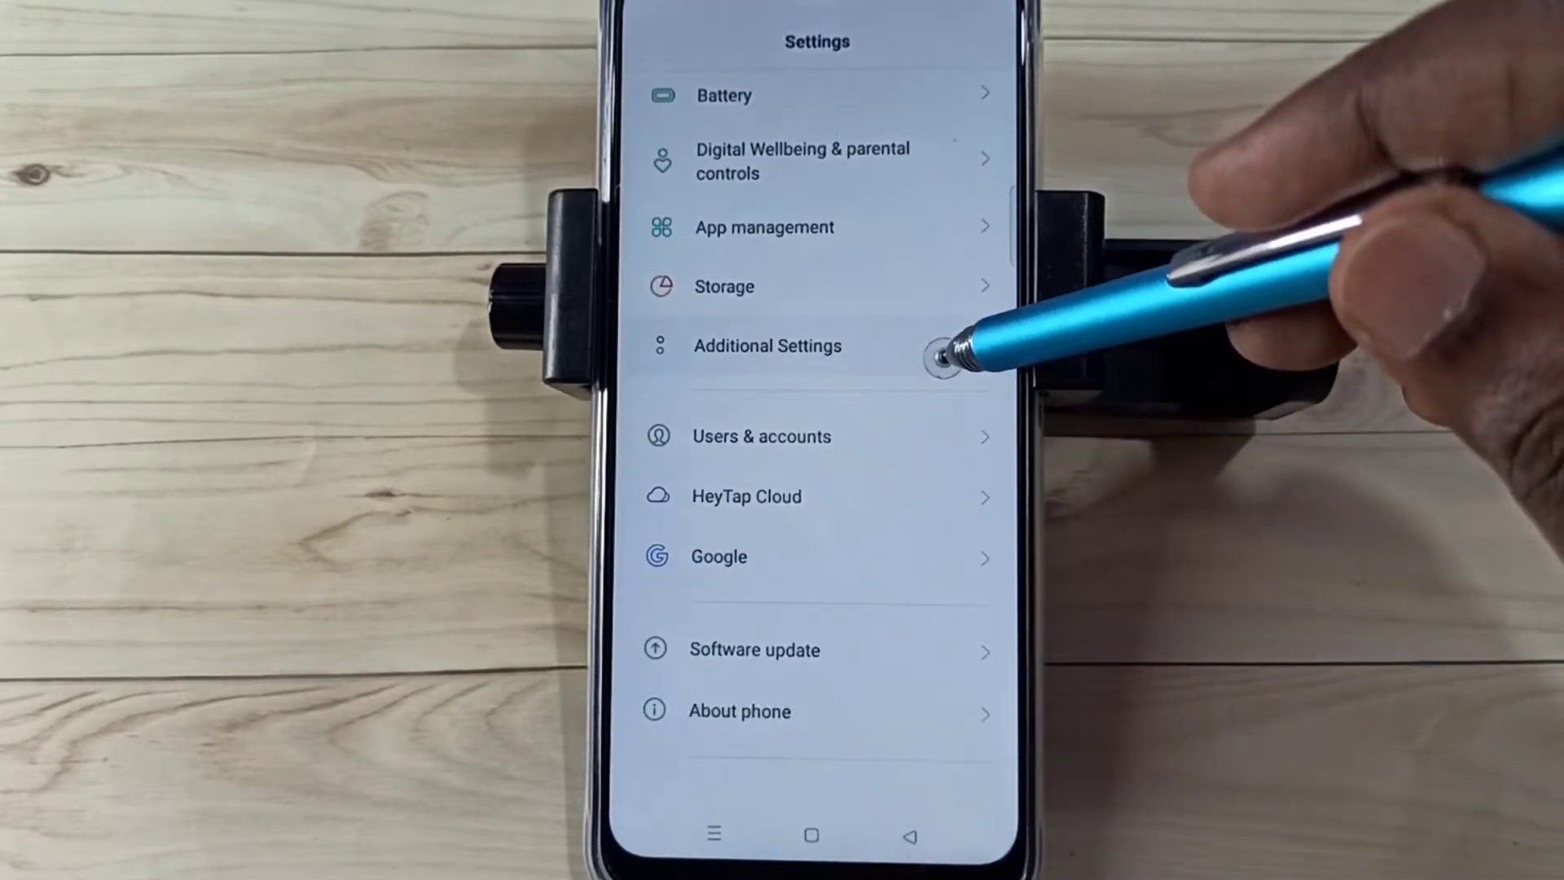
click(931, 351)
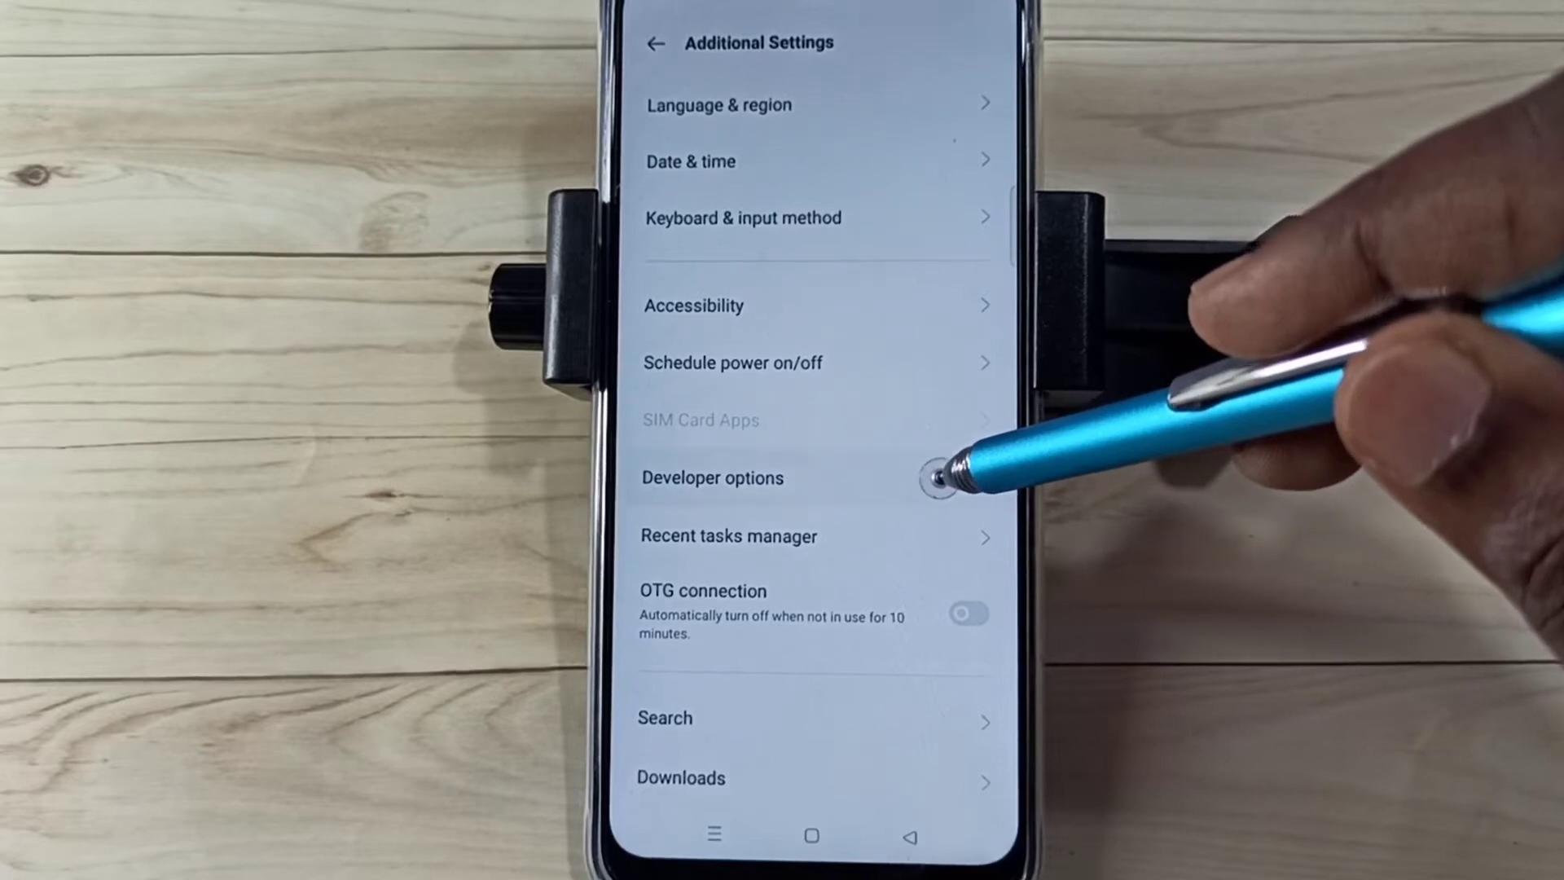
click(939, 478)
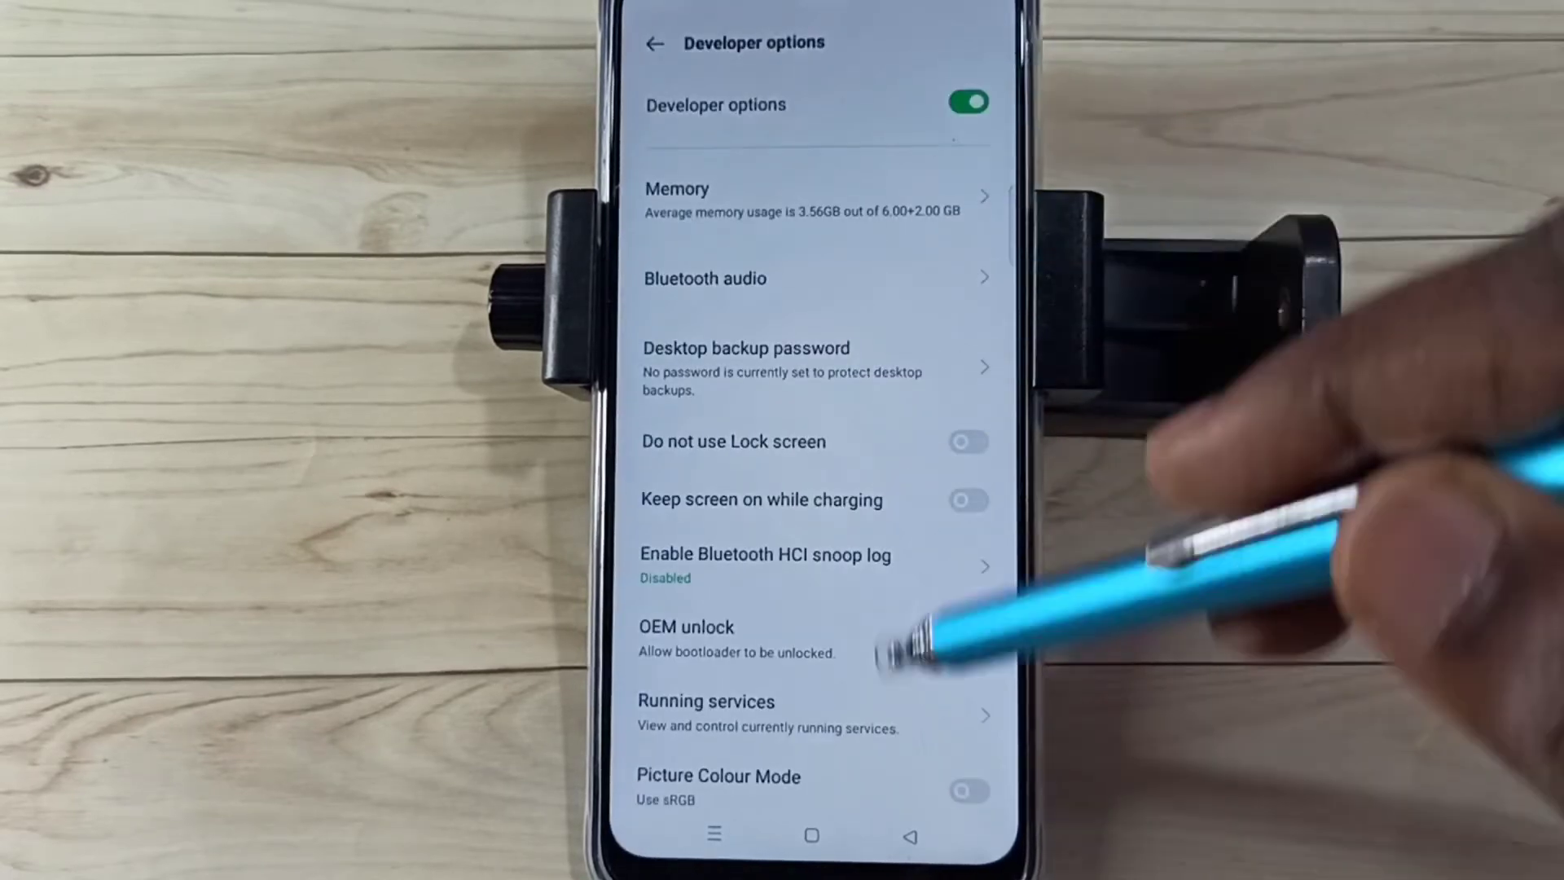
scroll(904, 748, down, 3)
scroll(916, 412, down, 5)
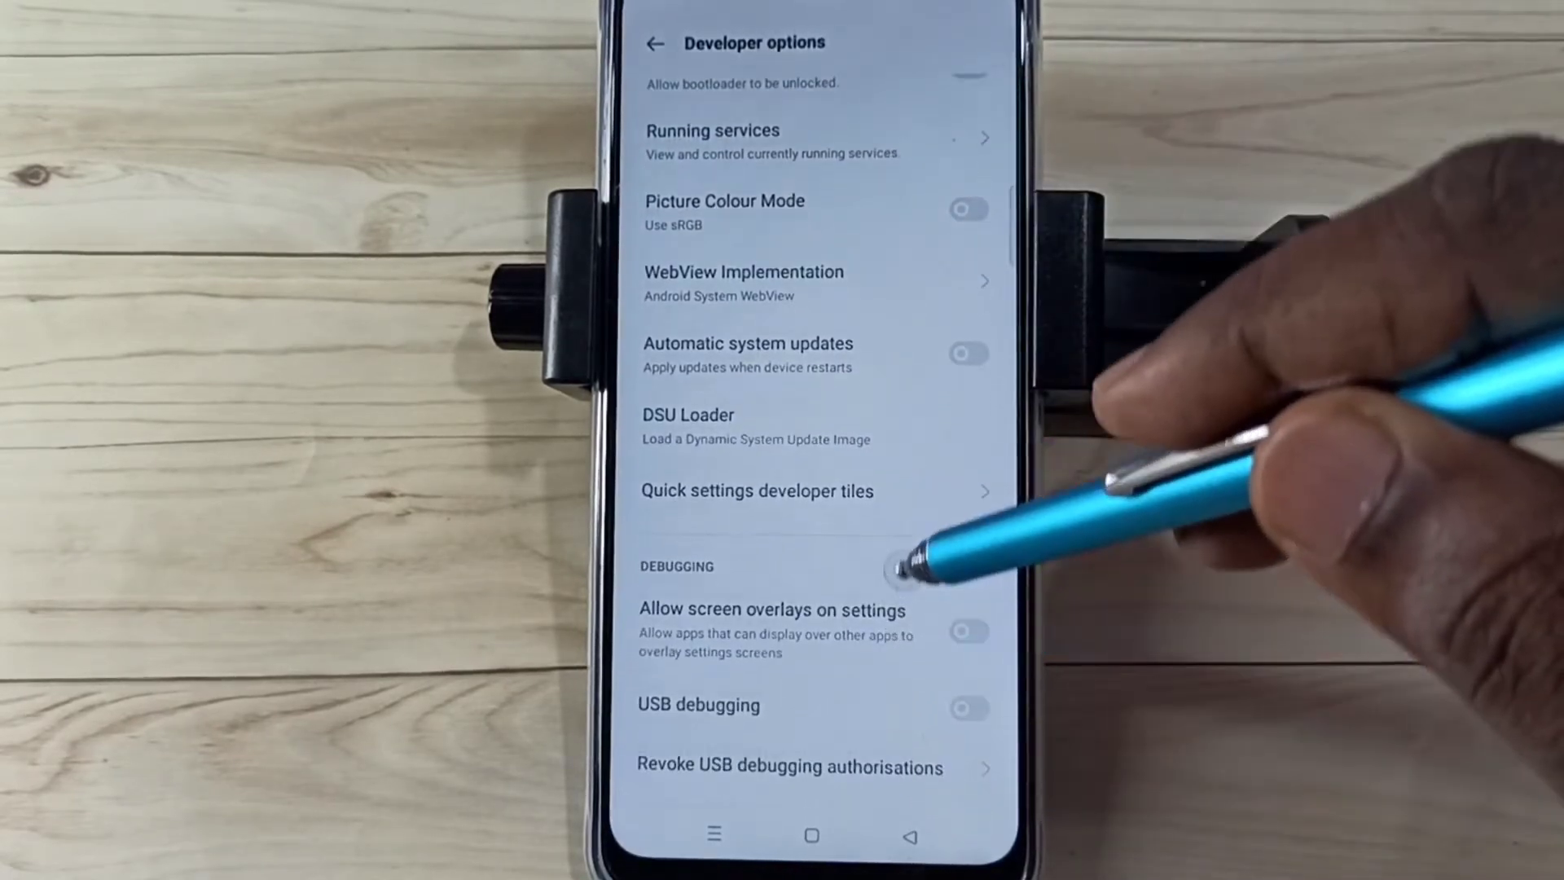
scroll(915, 559, down, 3)
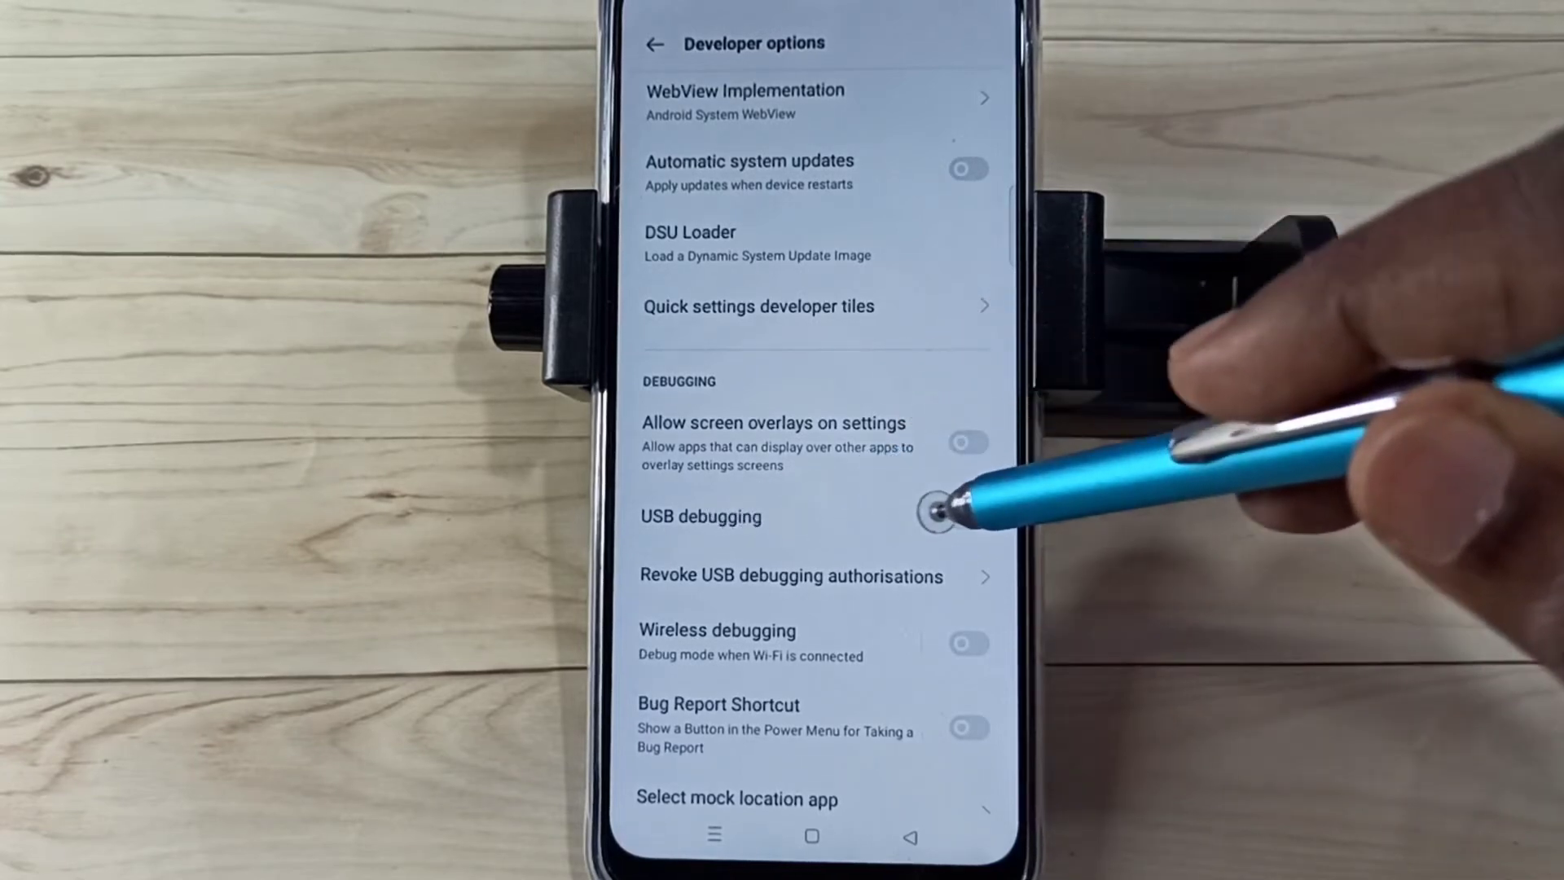
Step: Allow USB debugging, switch it back off, then switch off the Developer options master toggle
click(972, 509)
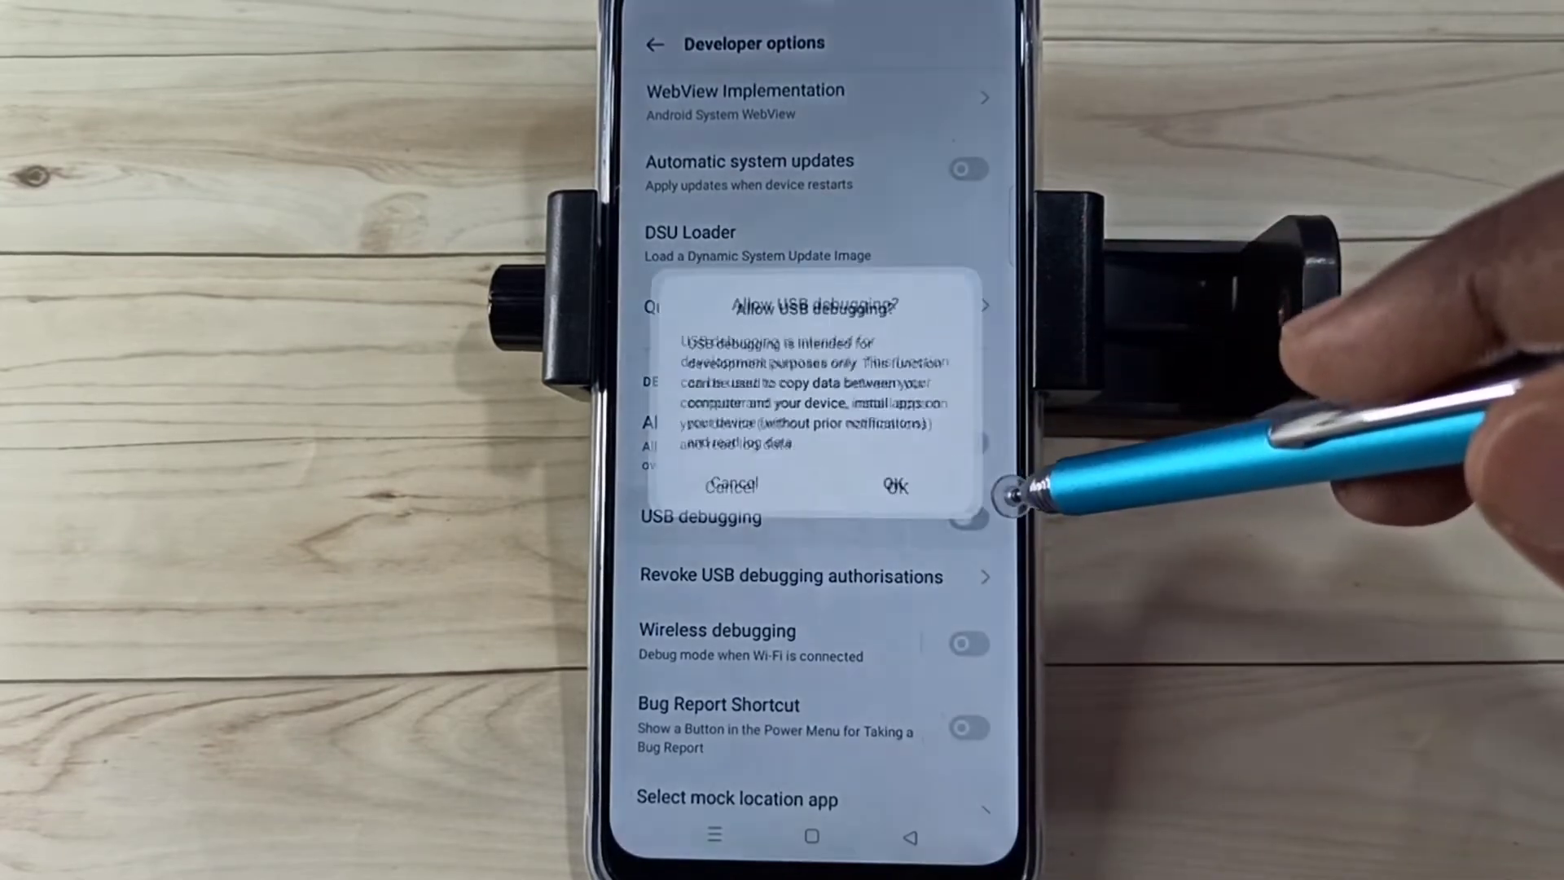
click(911, 486)
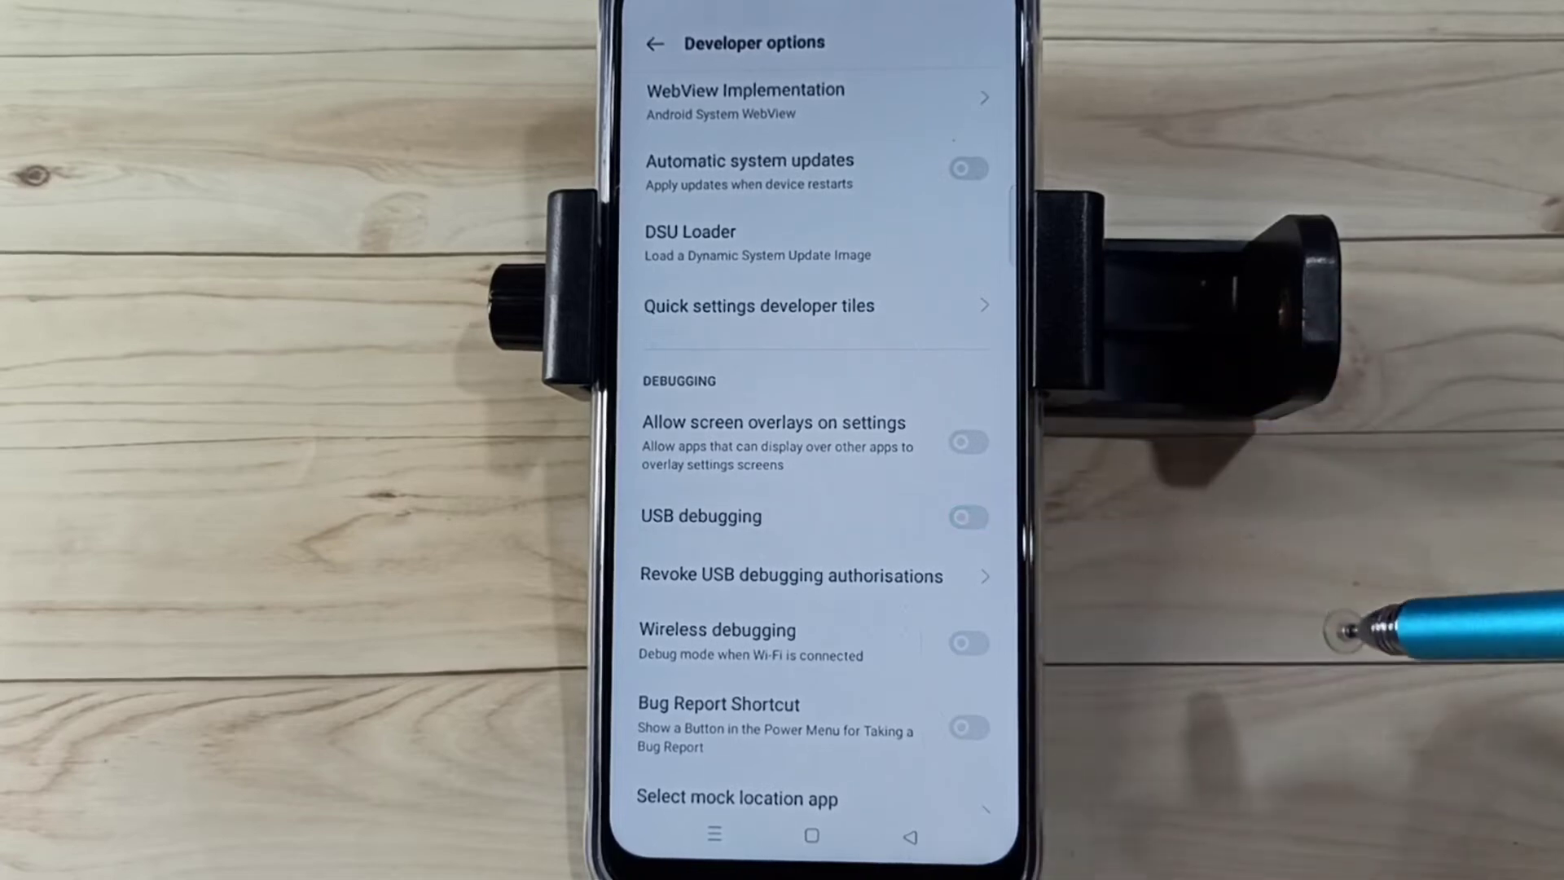
scroll(930, 368, up, 5)
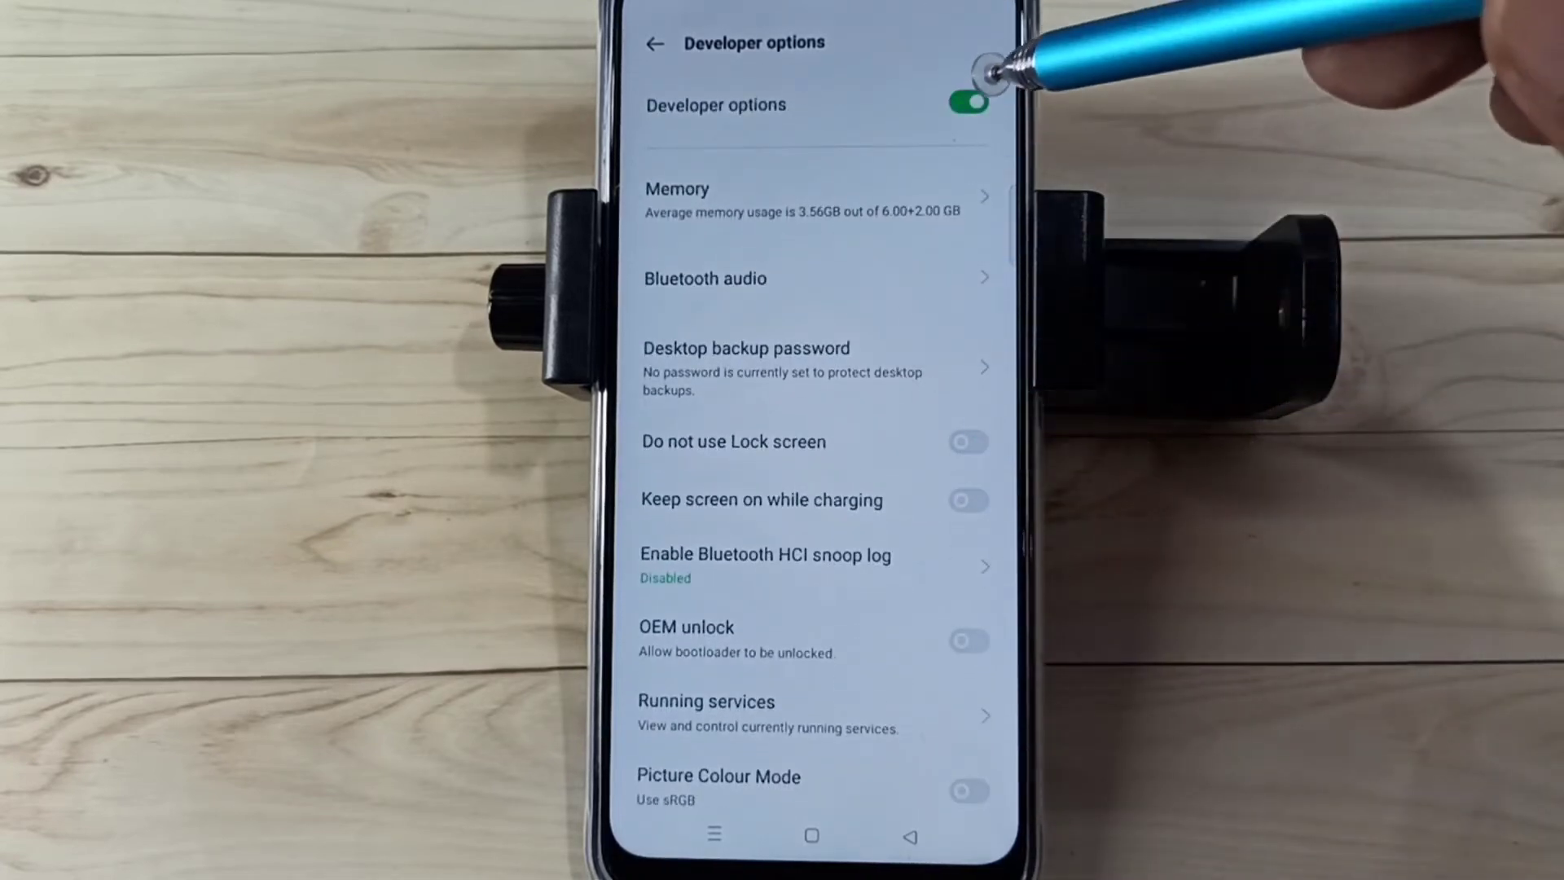
click(971, 91)
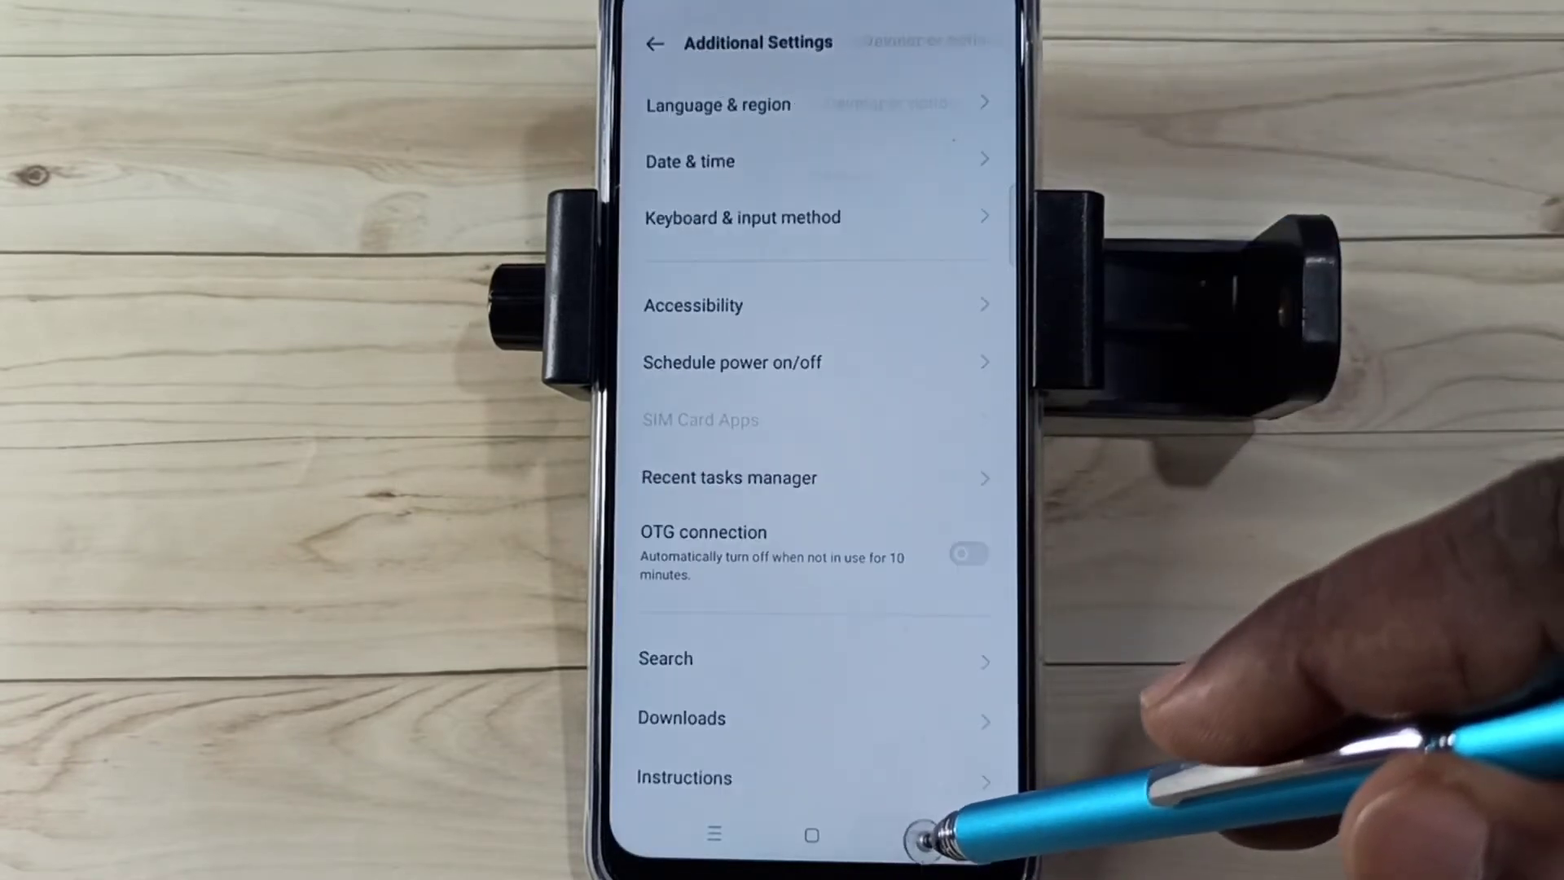
Step: Check Additional Settings no longer lists Developer options, then back out to the home screen
click(914, 836)
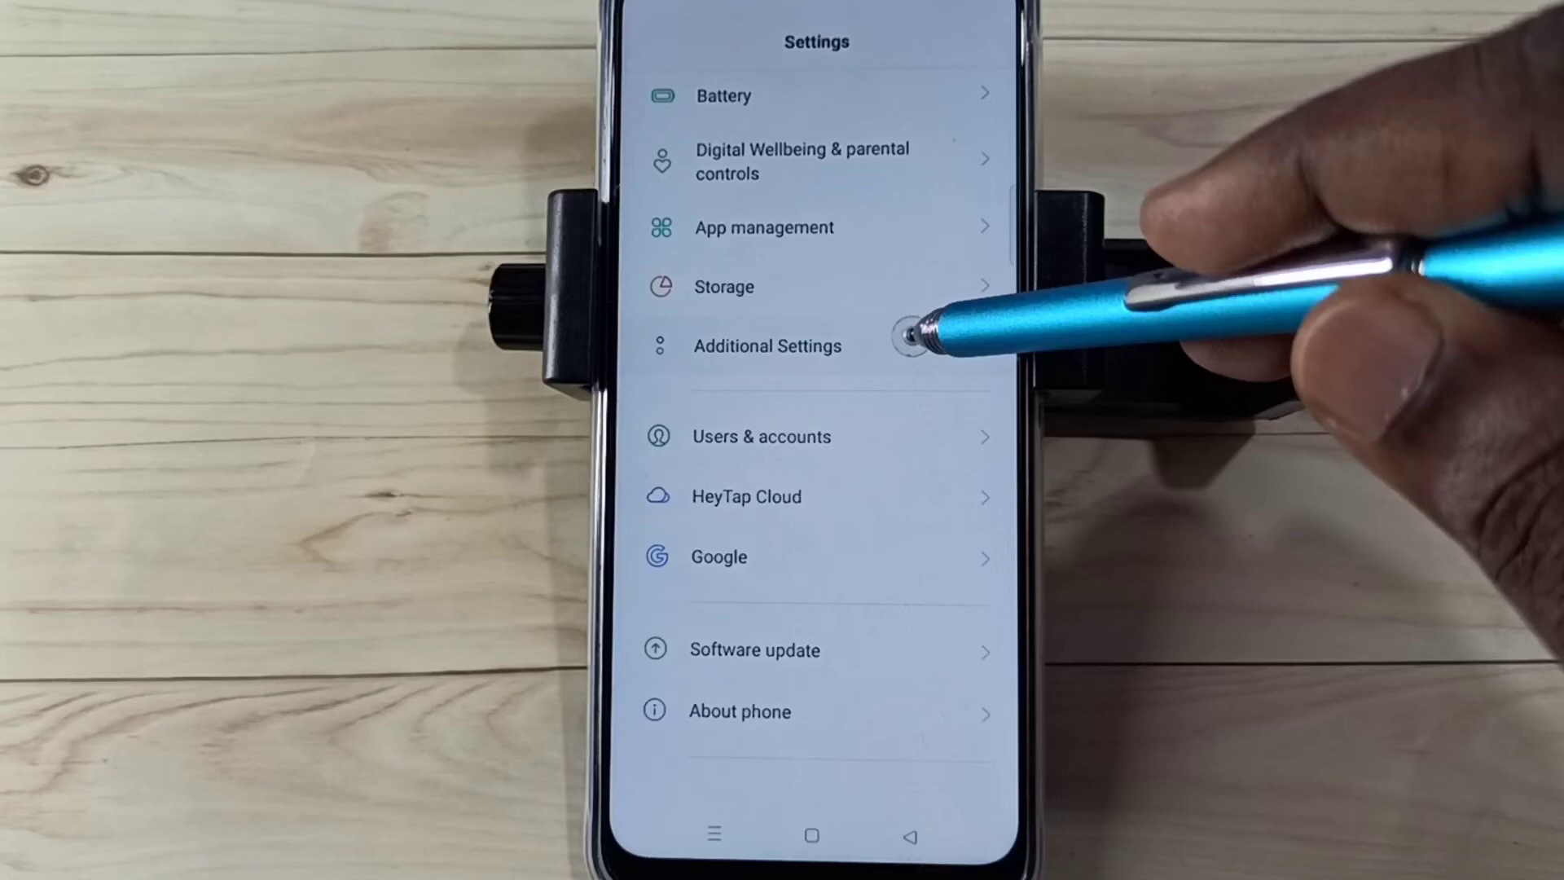
click(911, 337)
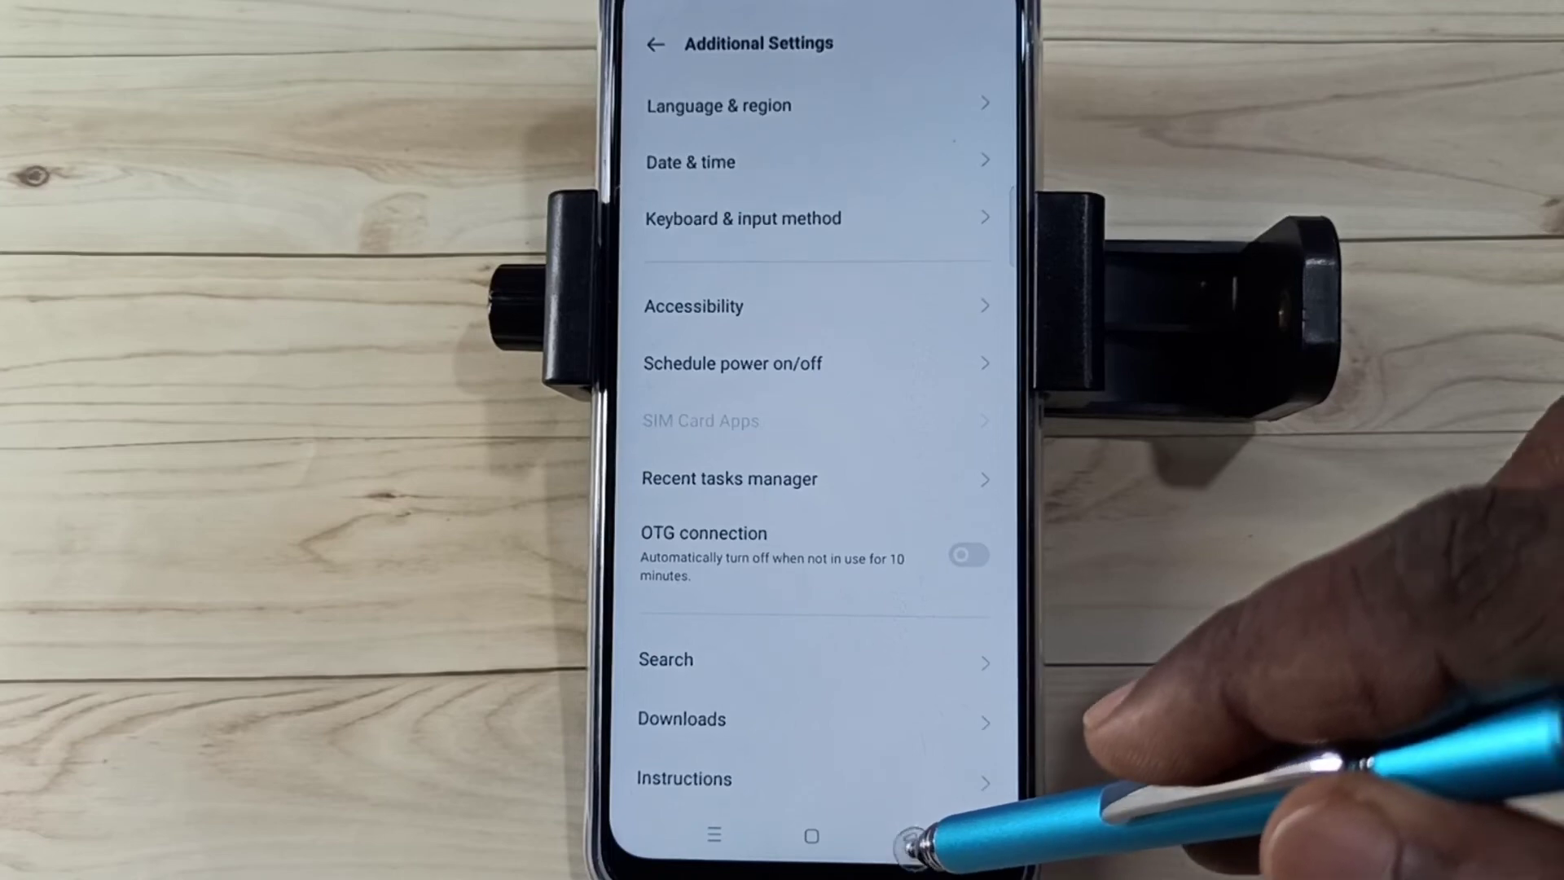
click(914, 843)
click(914, 842)
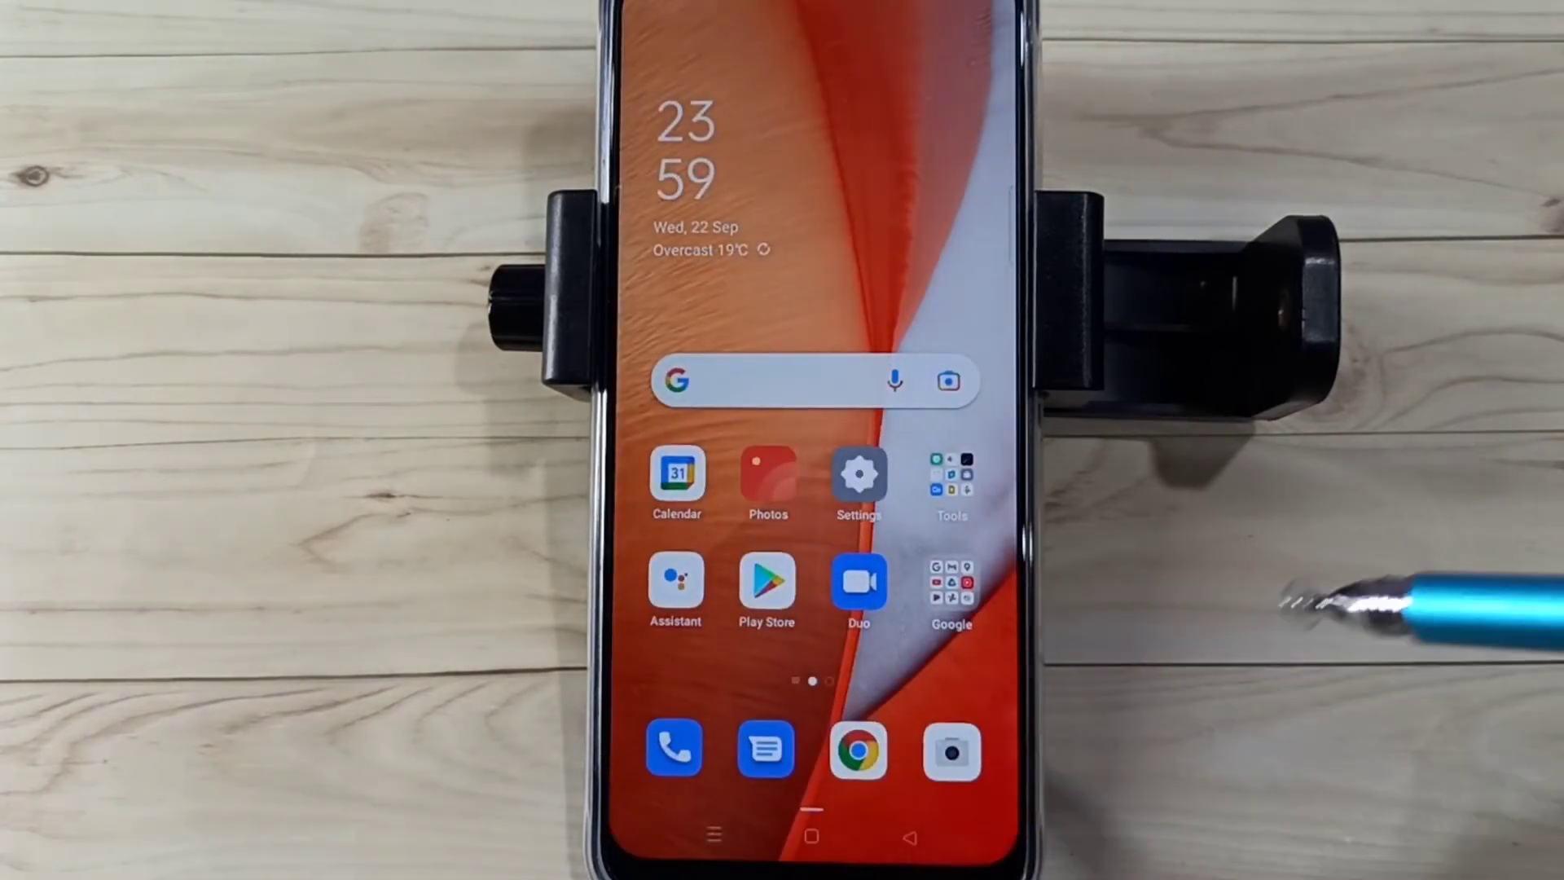